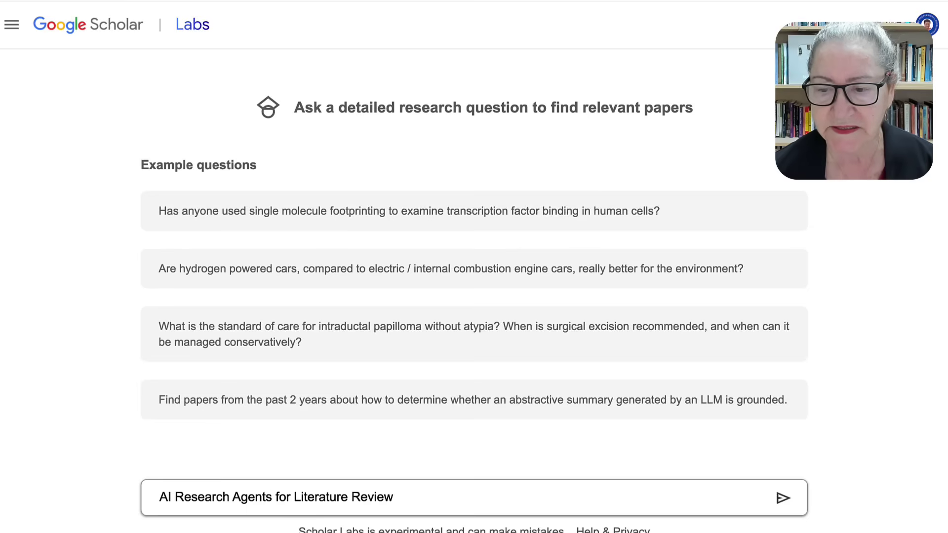
Submit the AI Research Agents for Literature Review question and scroll through the 10 returned papers
key(Return)
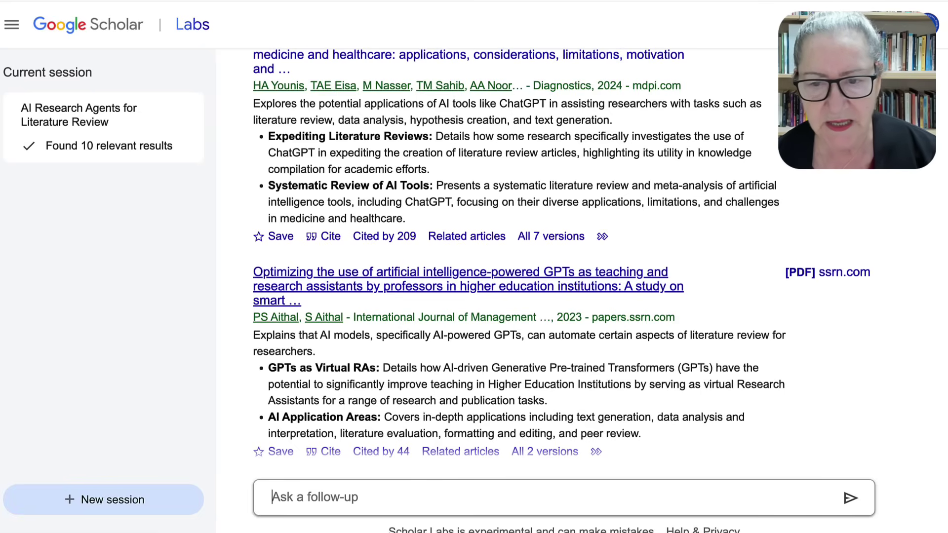
click(296, 497)
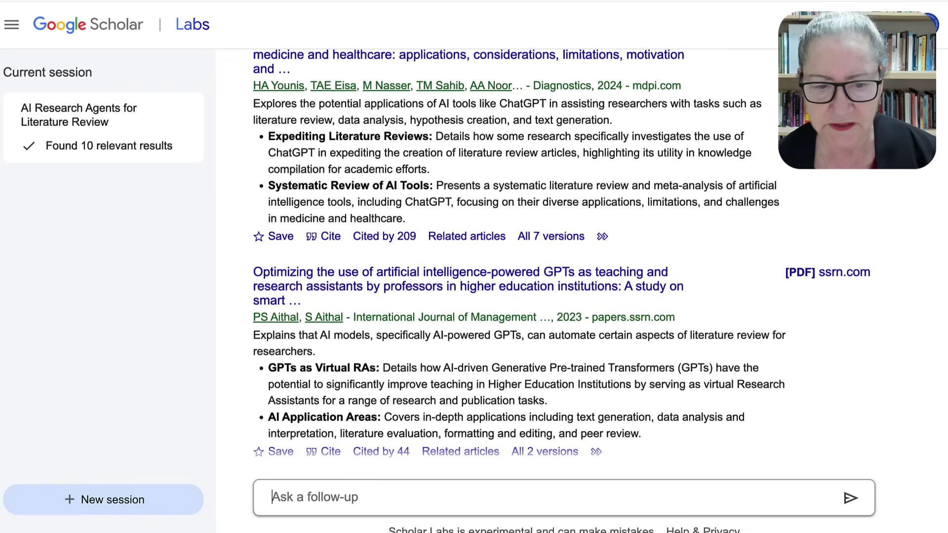
scroll(562, 255, down, 1)
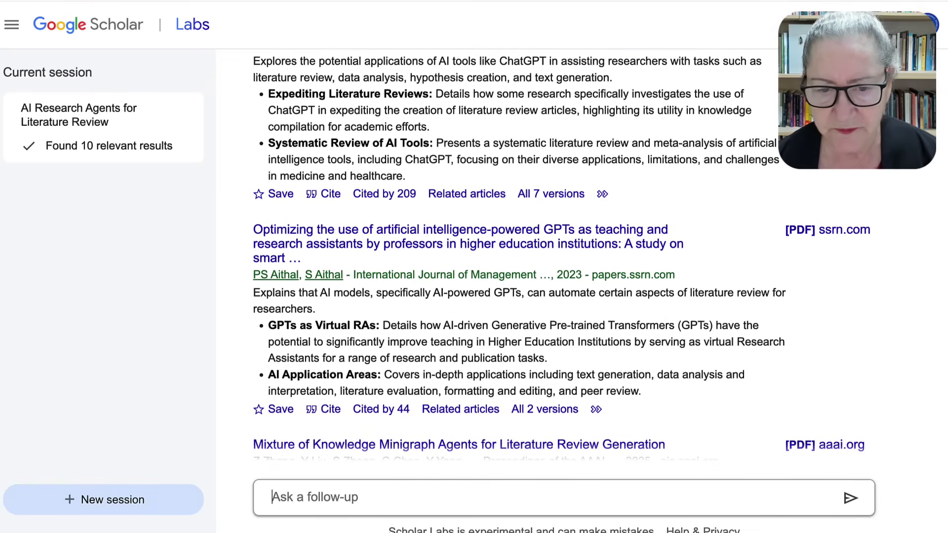
scroll(561, 254, down, 1)
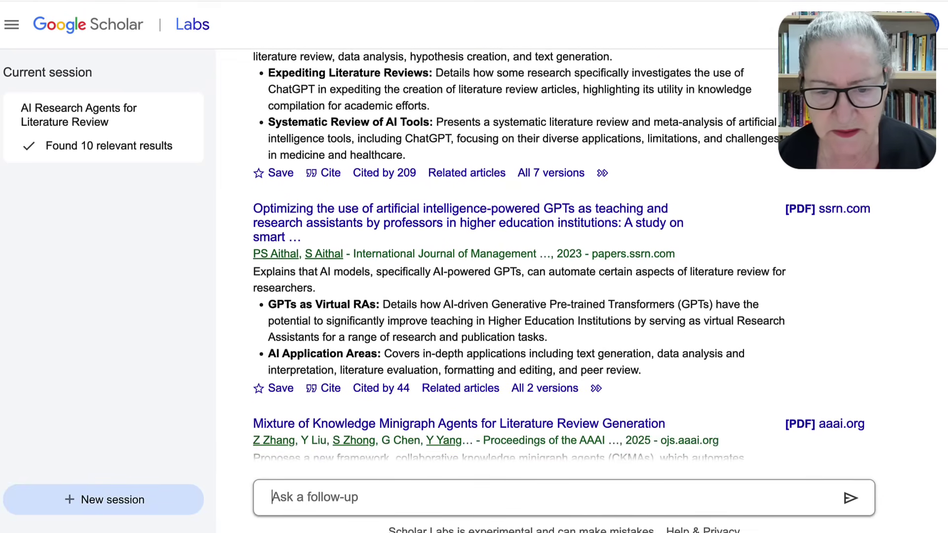
scroll(562, 255, up, 5)
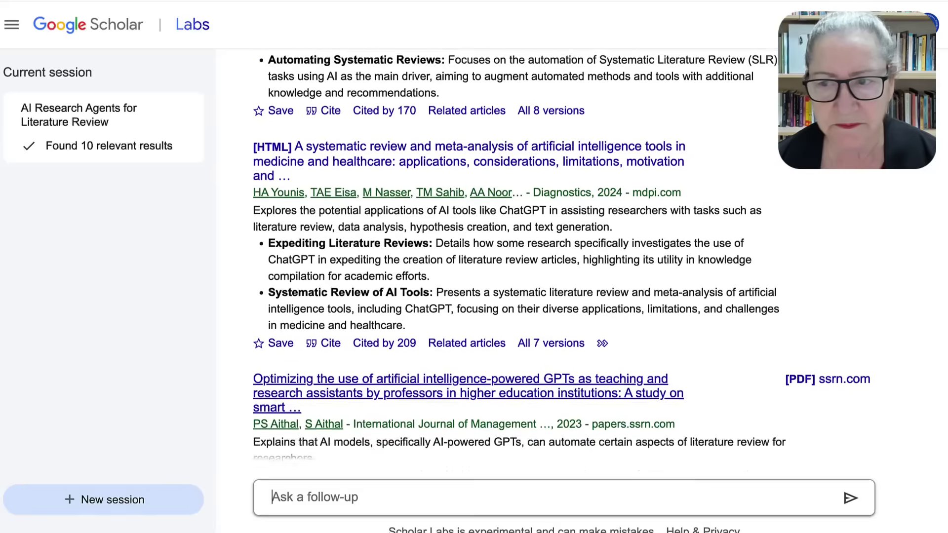
scroll(561, 255, up, 6)
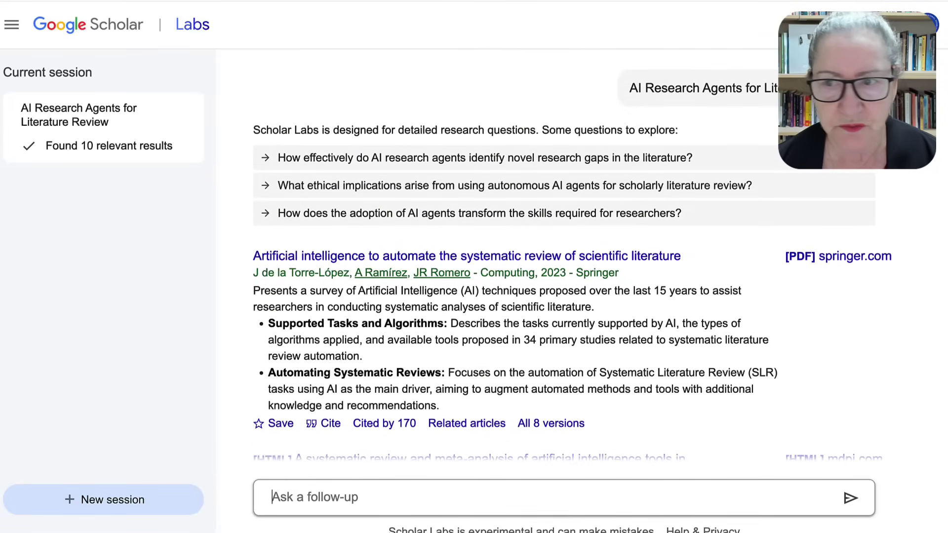
scroll(561, 255, down, 1)
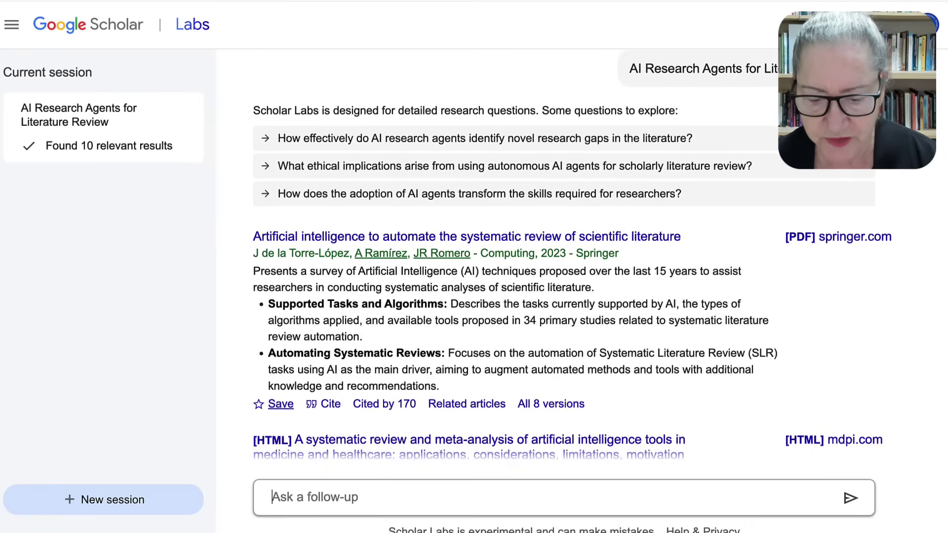
Ask the follow-up 'Current articles from 2025 on these agents such as SciSpace'
text(Curr)
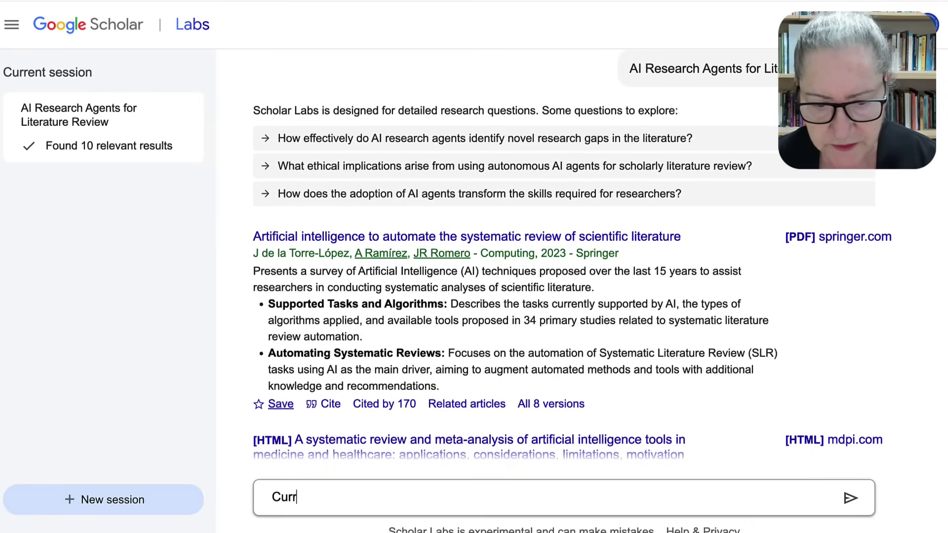
text(ent)
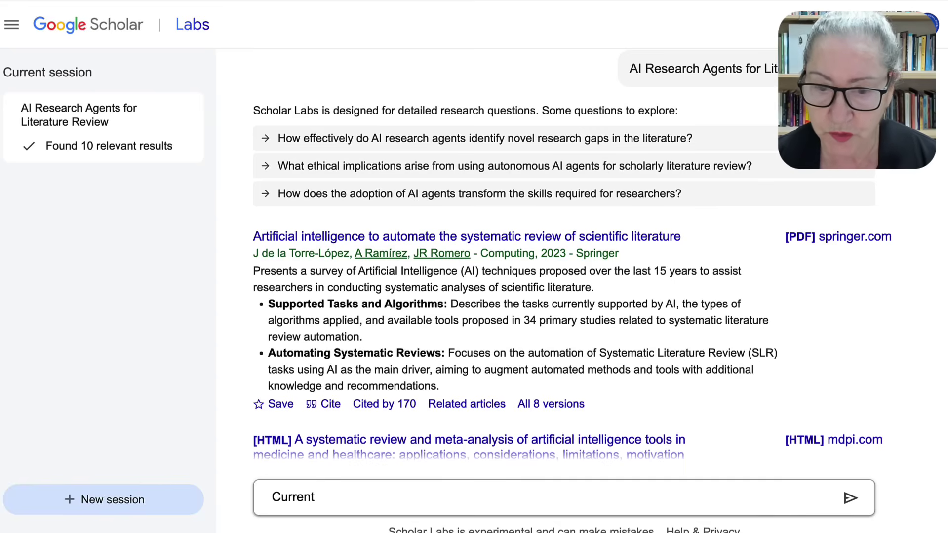
text(articles from 20)
text(25 and)
key(BackSpace)
key(BackSpace)
key(BackSpace)
key(BackSpace)
text(on these agents such as SciSpace)
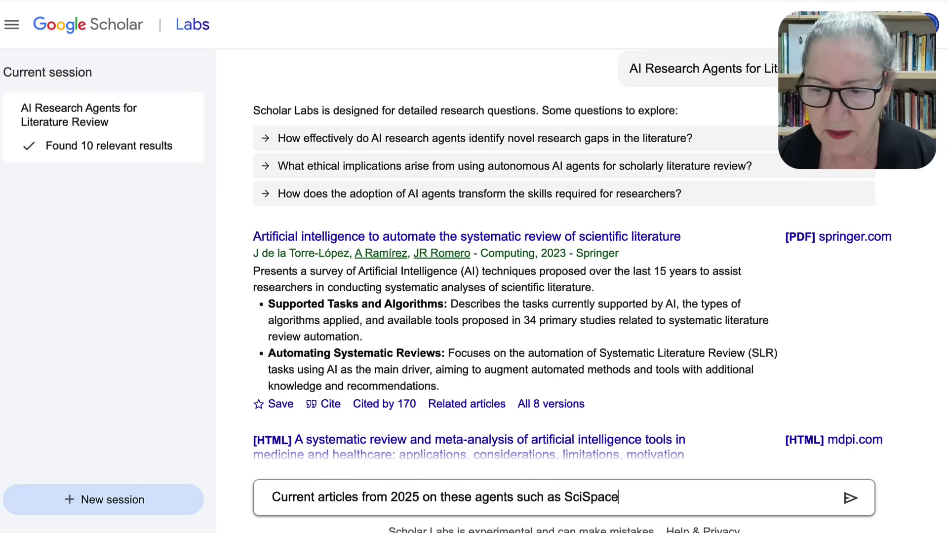
key(Return)
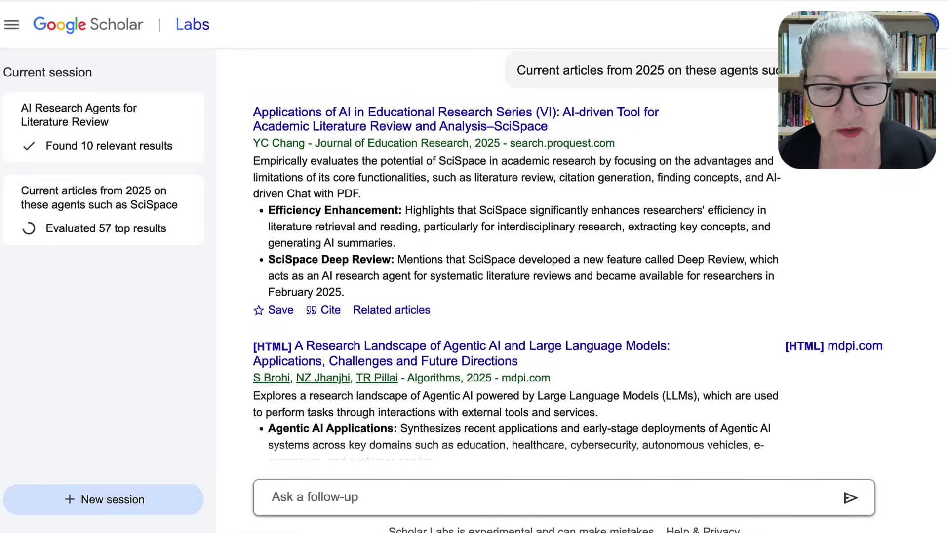
View the MLA, APA, Chicago, Harvard and Vancouver citations for the SciSpace article, then dismiss them
click(330, 310)
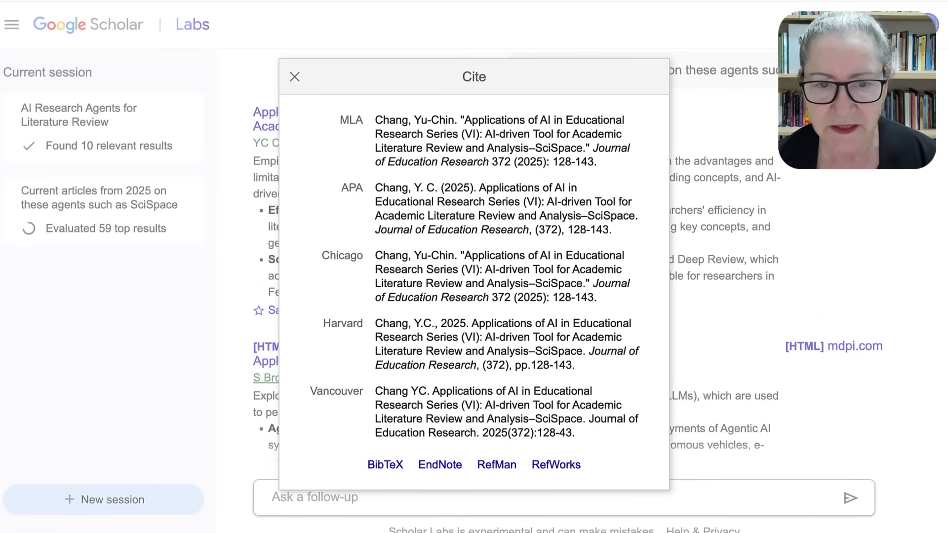
key(Escape)
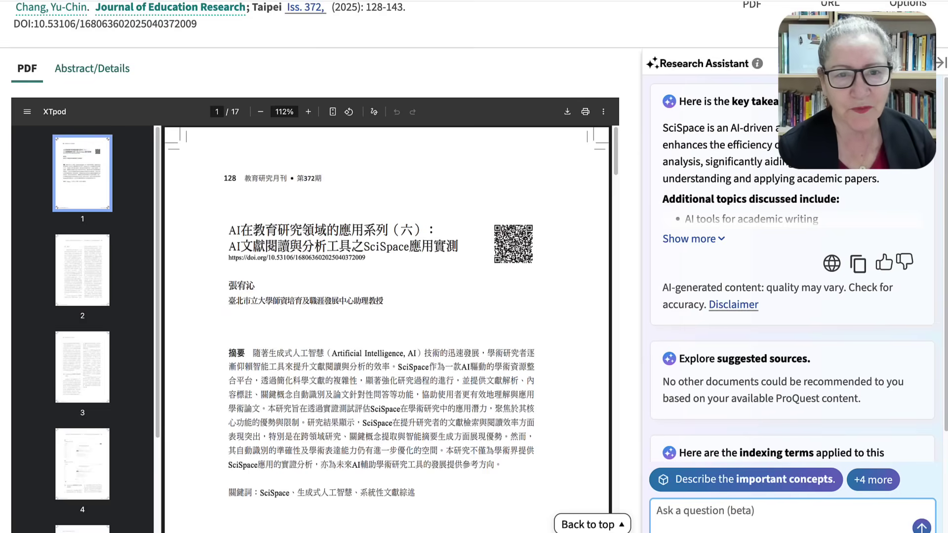
Scroll through the SciSpace article's Chinese full-text PDF in ProQuest's viewer
scroll(474, 266, up, 1)
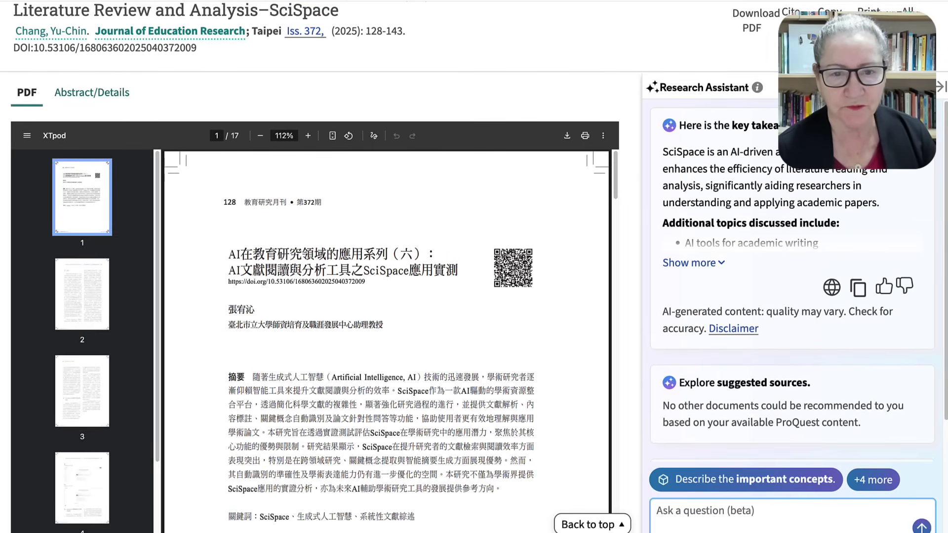
scroll(385, 336, down, 4)
scroll(385, 335, down, 8)
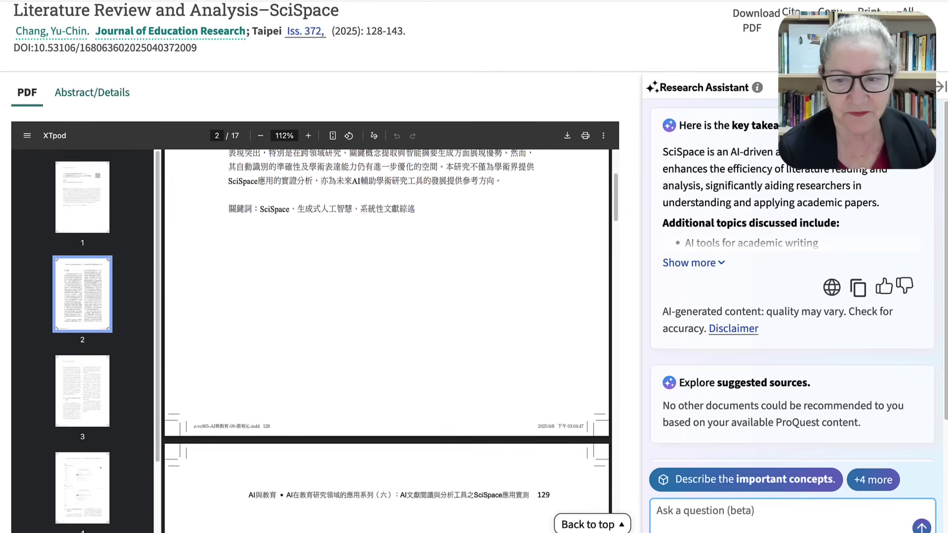
scroll(386, 336, up, 10)
scroll(385, 335, up, 5)
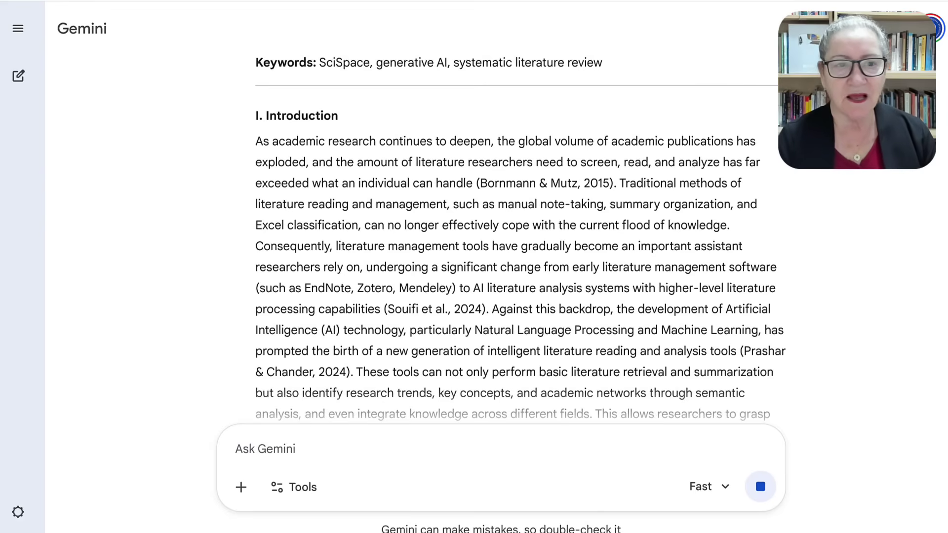
scroll(518, 238, up, 6)
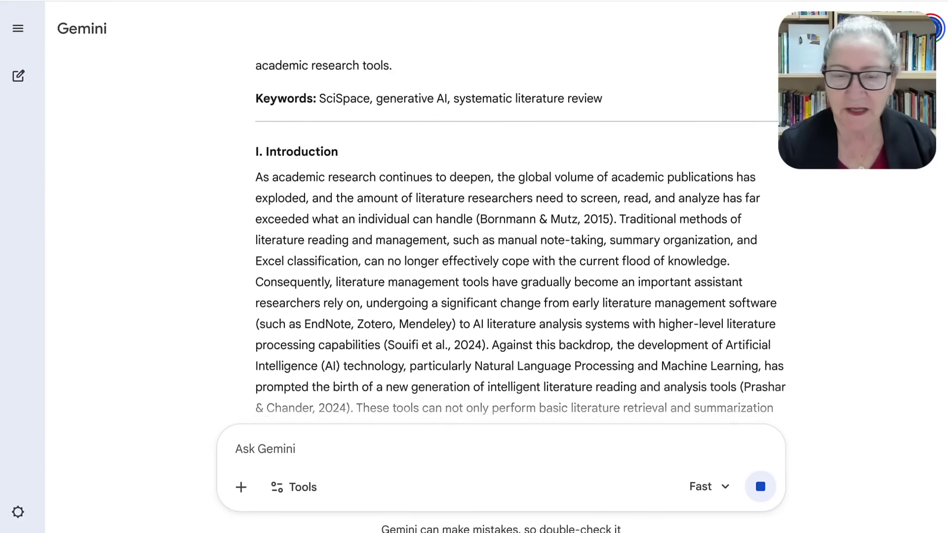
scroll(518, 237, up, 6)
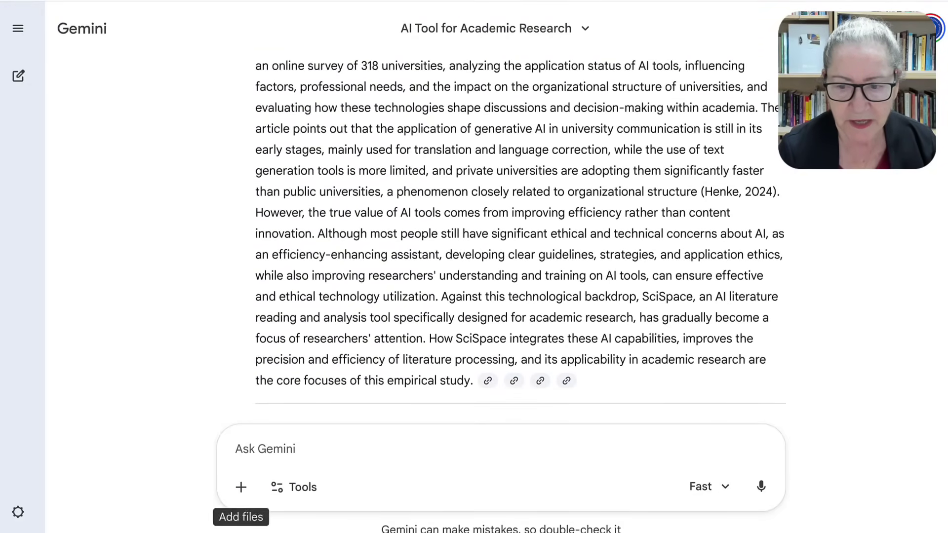
scroll(520, 238, down, 10)
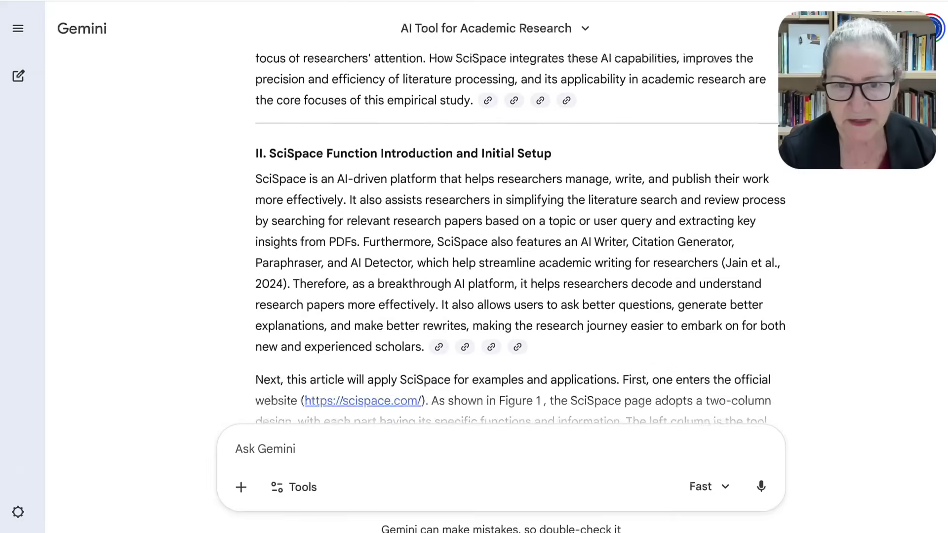
scroll(469, 346, up, 5)
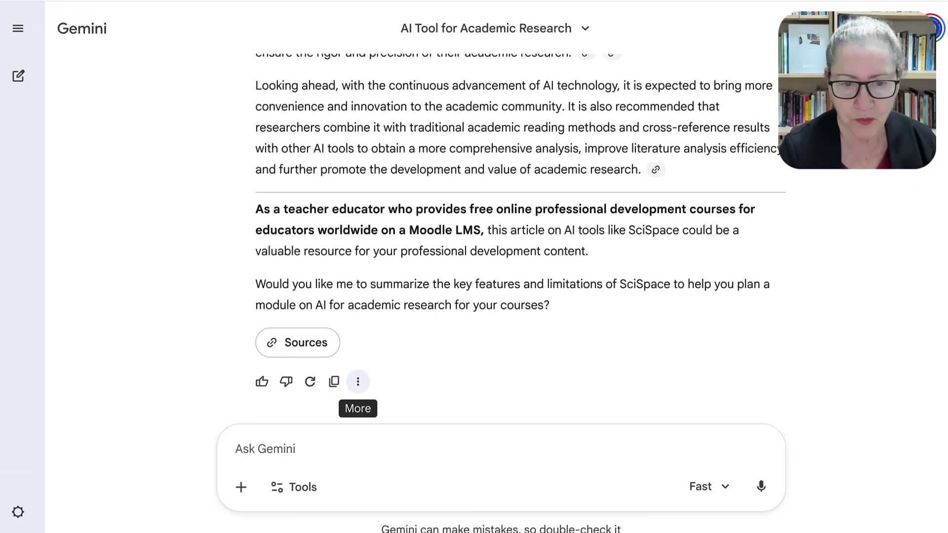
Show the PDF sources behind Gemini's translation and scroll through the cited pages
click(297, 343)
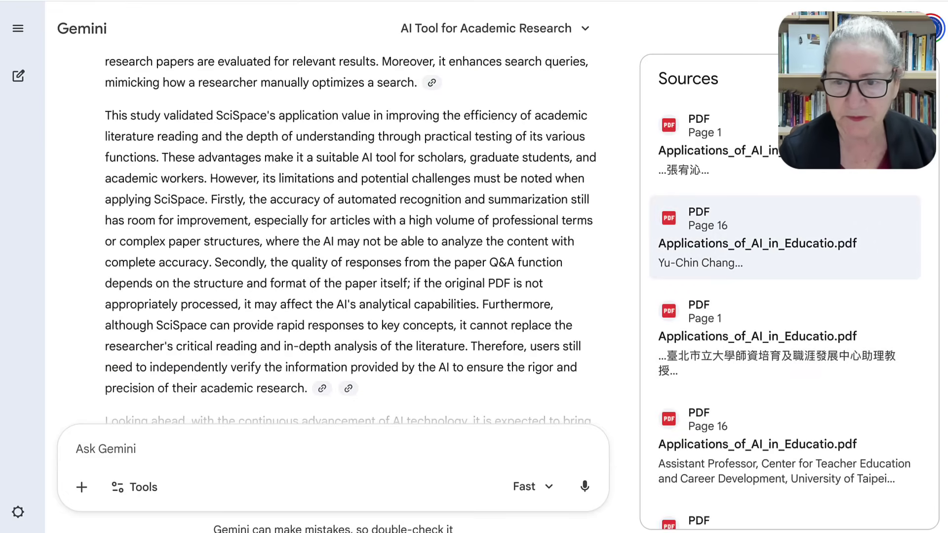
scroll(785, 321, down, 1)
scroll(785, 345, down, 2)
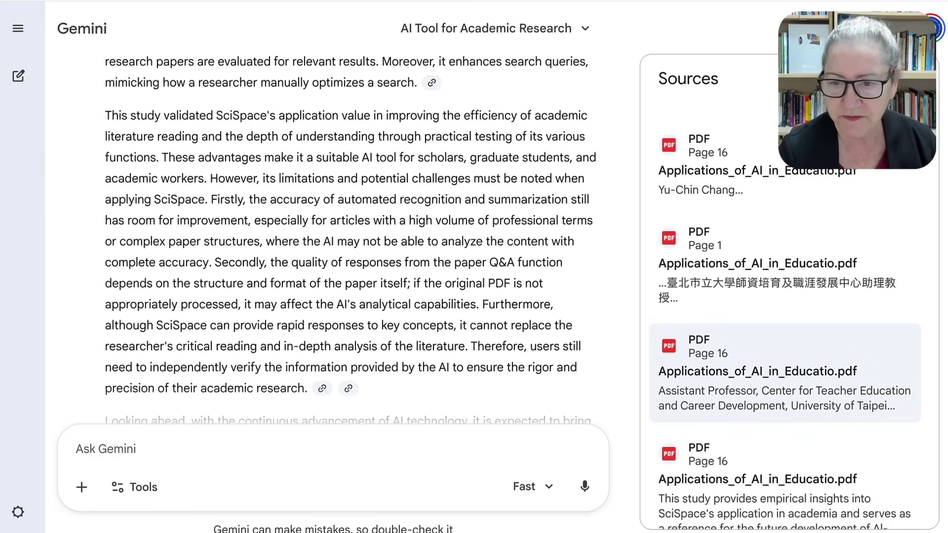
scroll(785, 376, down, 5)
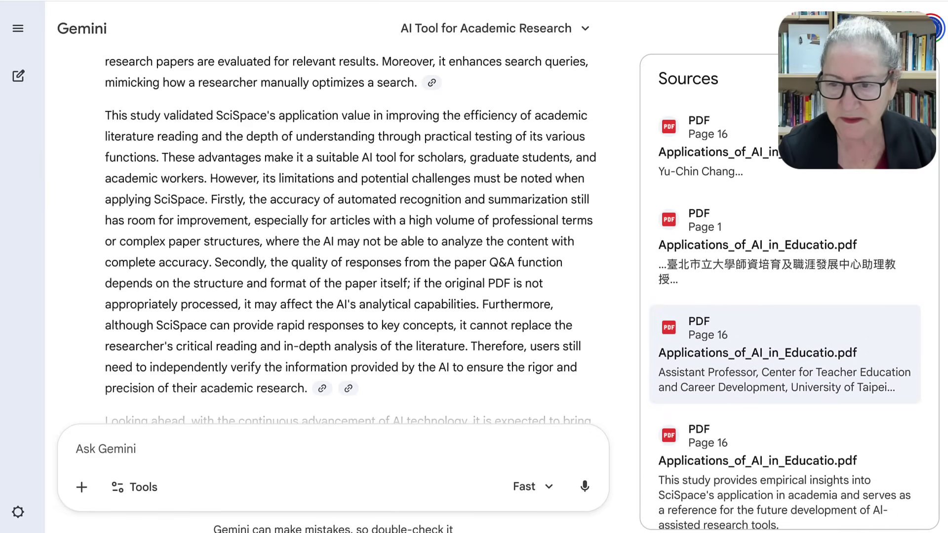
scroll(785, 356, down, 2)
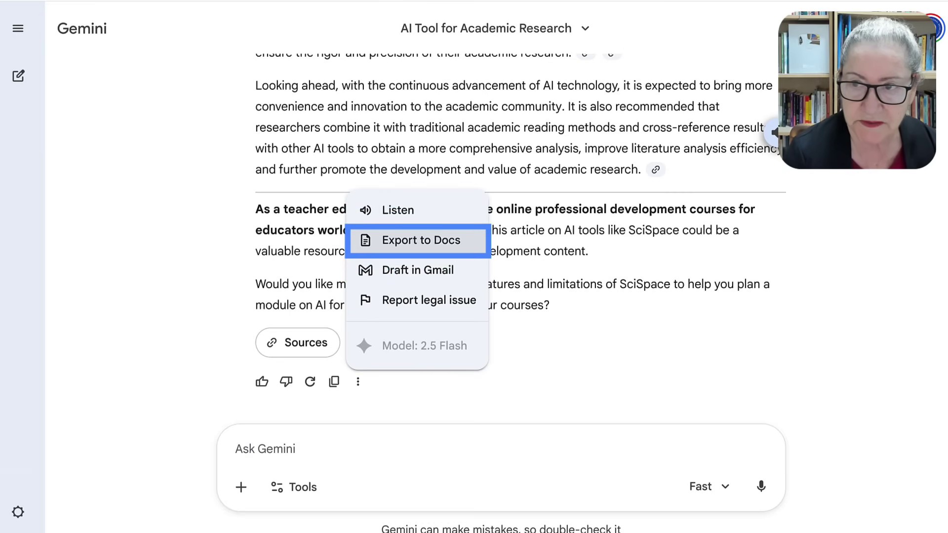
Export the translated response to a new Google Doc, 'Translate this into English'
key(Return)
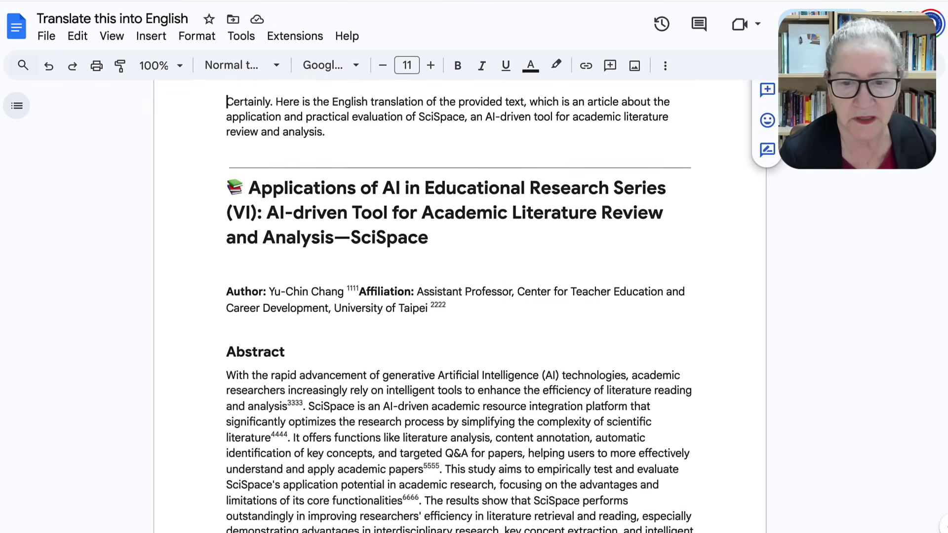
scroll(460, 305, down, 2)
scroll(460, 306, up, 2)
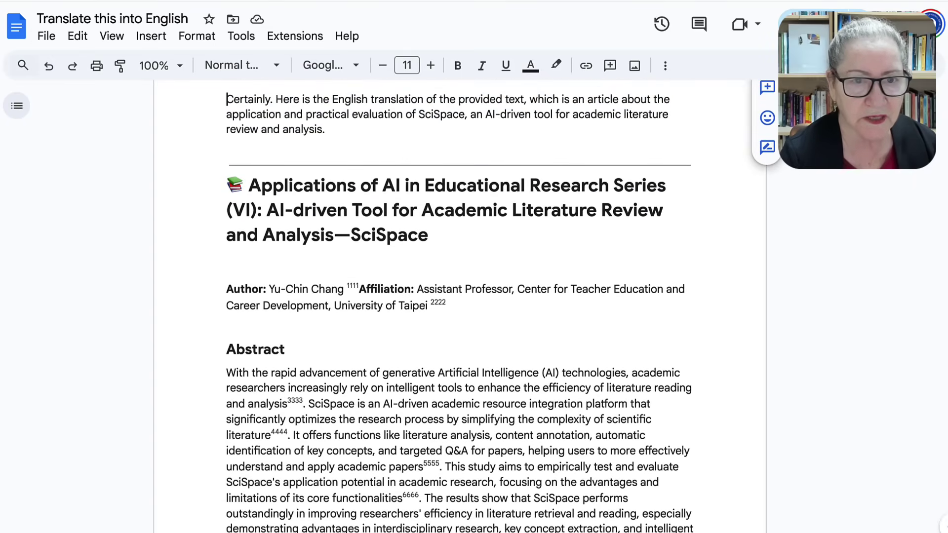
Download the translated document as a PDF Document (.pdf) and scroll through the result
key(ctrl+alt+f)
key(Down)
key(Down)
key(Down)
key(Down)
key(Down)
key(Down)
key(Right)
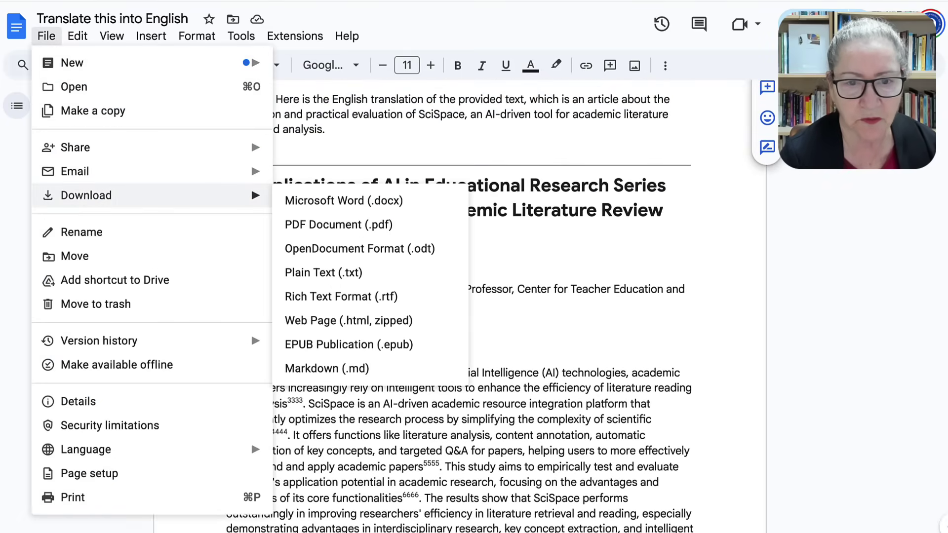
key(Down)
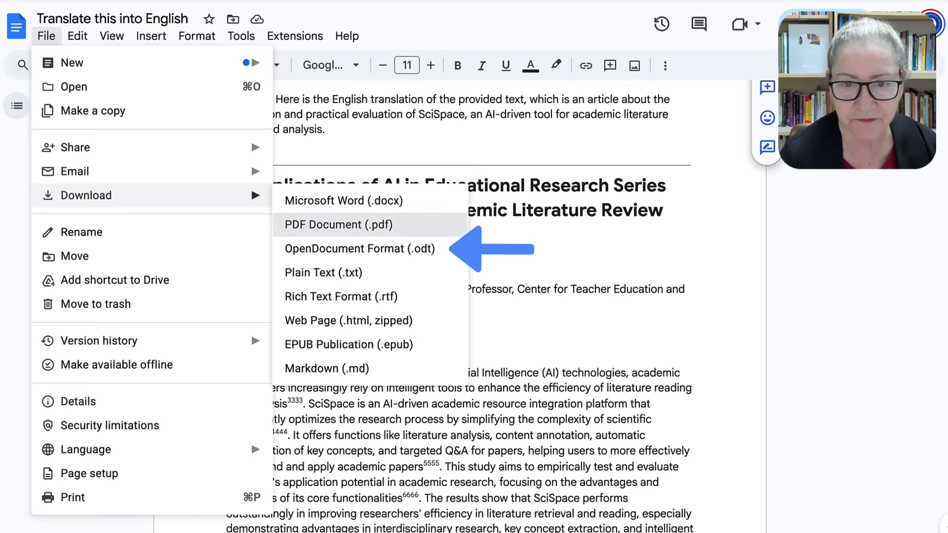
key(Return)
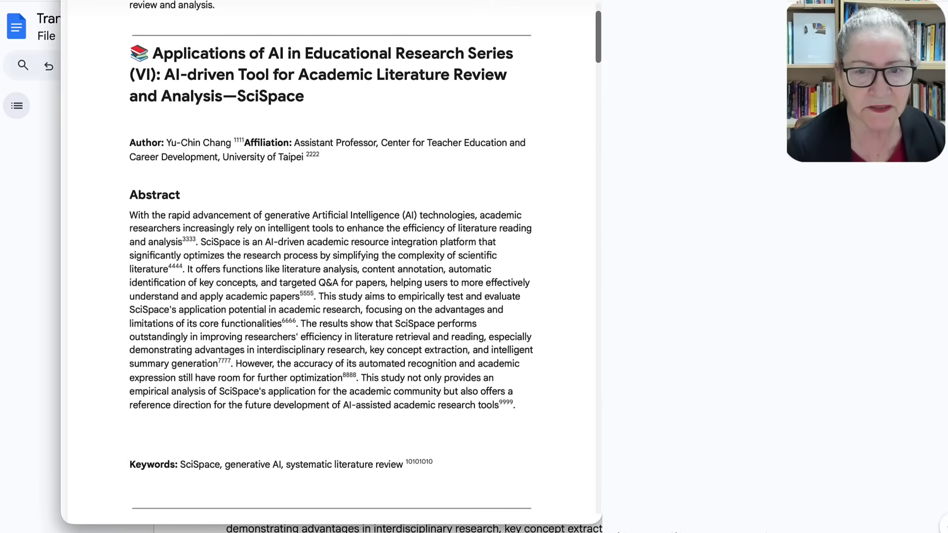
scroll(331, 257, up, 1)
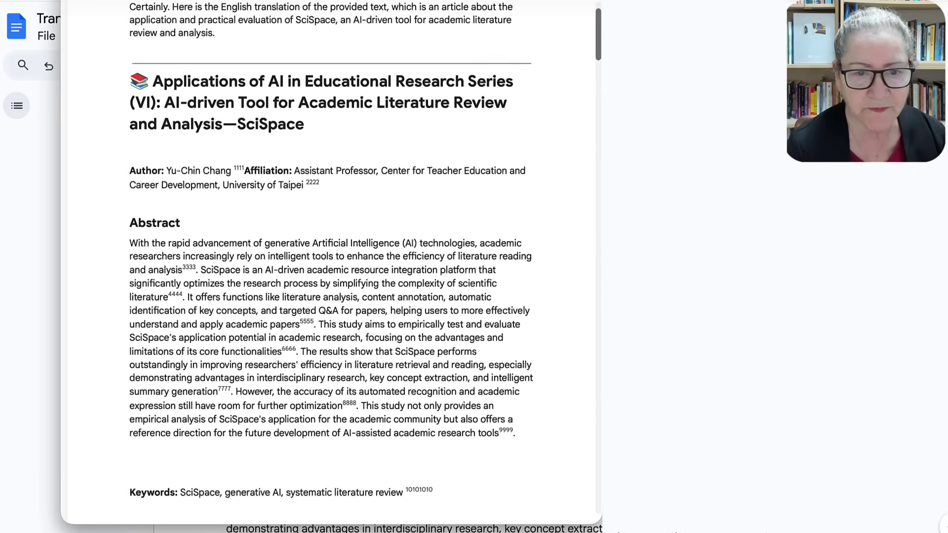
scroll(331, 257, down, 15)
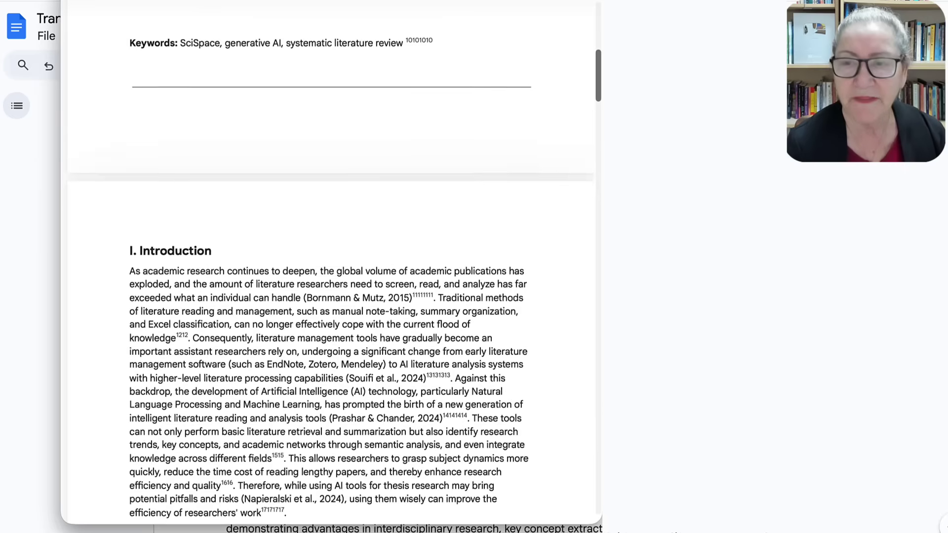
scroll(331, 257, up, 1)
scroll(330, 261, up, 5)
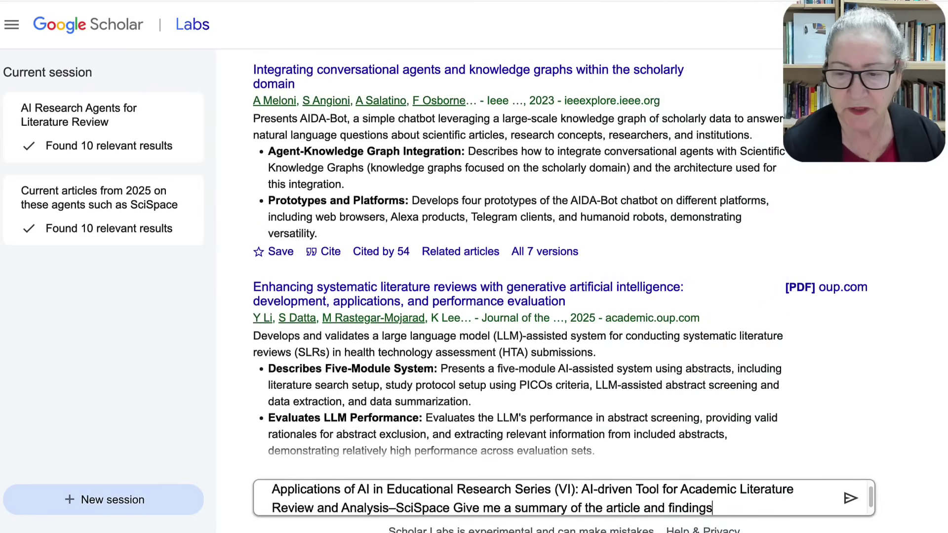
Send the SciSpace article title with 'Give me a summary of the article and findings'
key(Return)
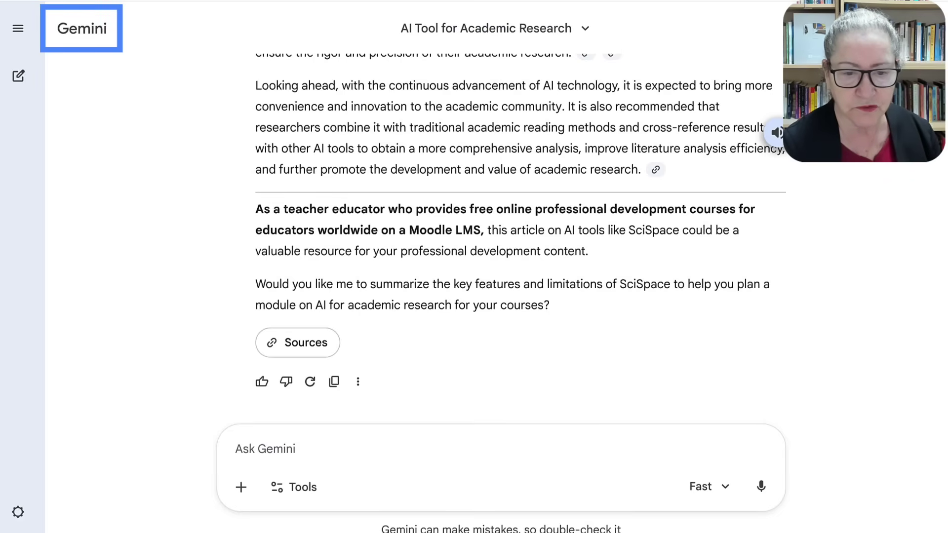
Paste the SciSpace article title into the Gemini prompt, removing stray characters after it
text(Applications of AI in Educational Research Series (VI): AI-driven Tool for Academic Literature Review and Analysis–SciSpace)
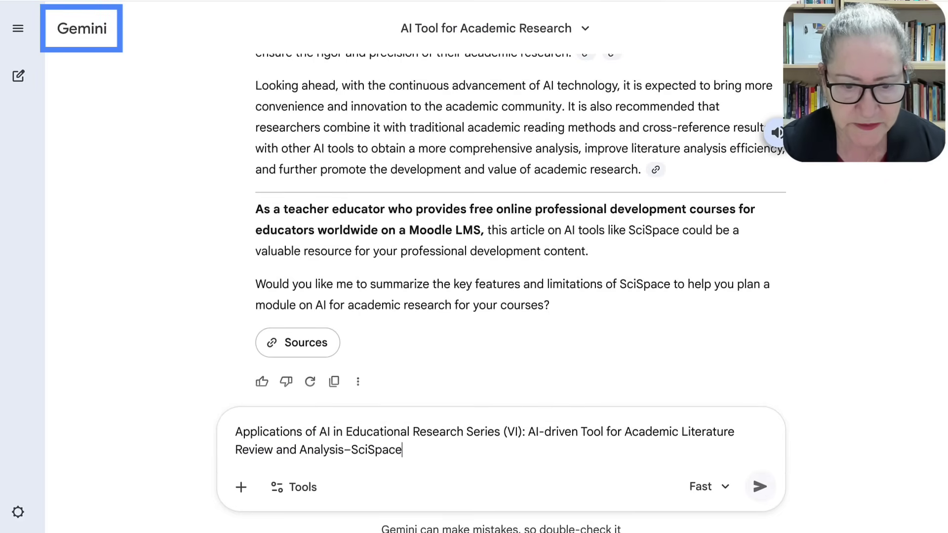
text(aynm)
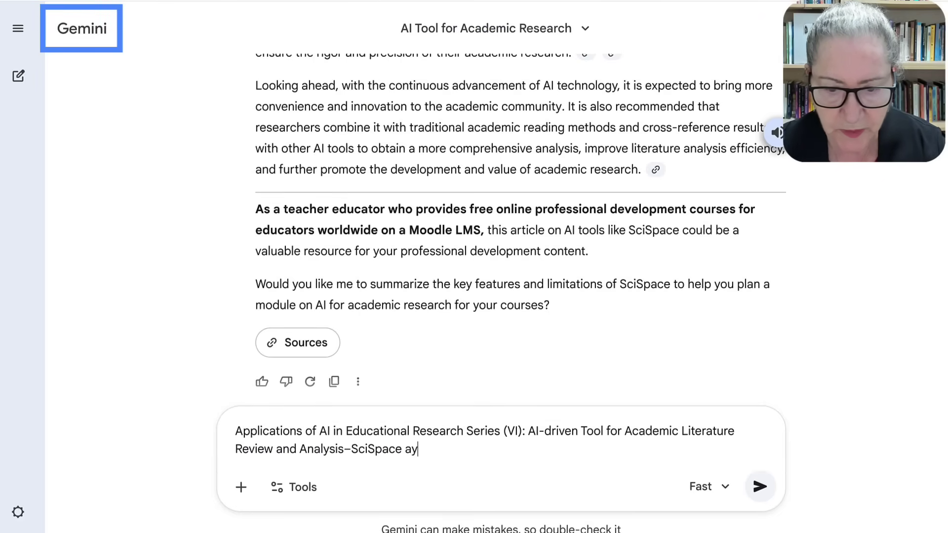
key(BackSpace)
key(BackSpace)
key(BackSpace)
key(BackSpace)
key(BackSpace)
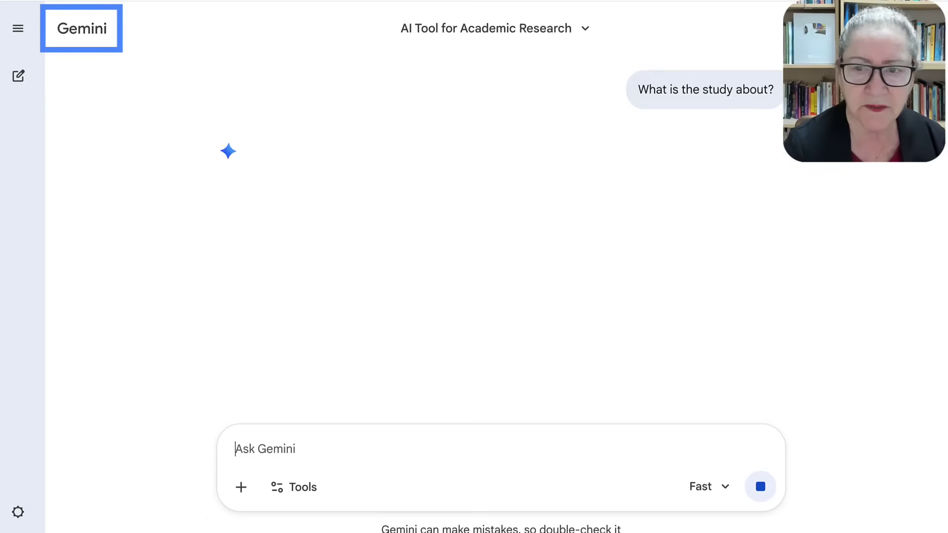